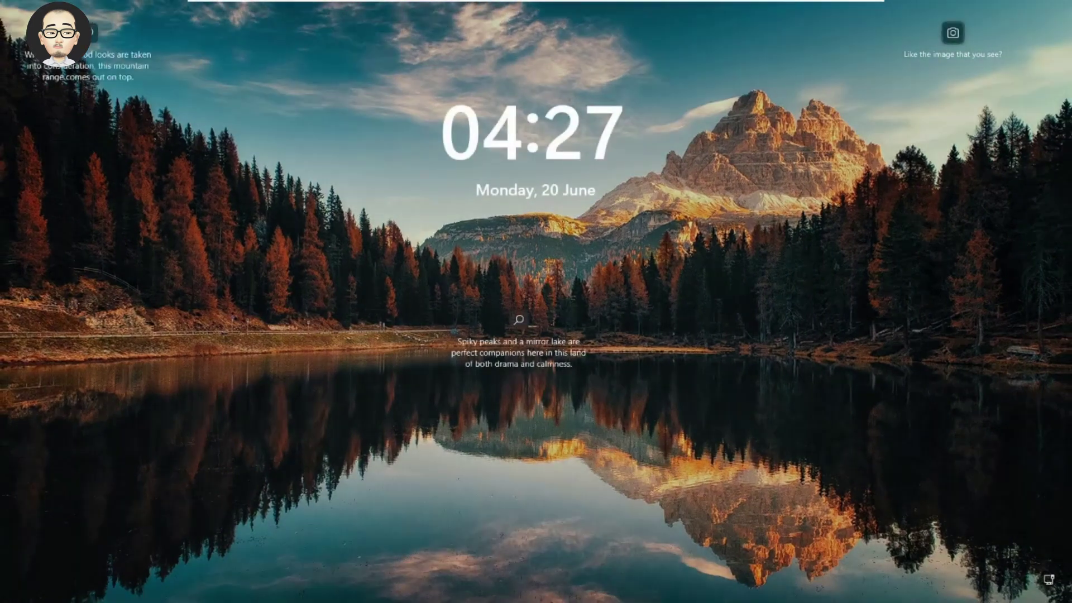
Step: Dismiss the Windows 11 lock screen to bring up the PIN sign-in page
{"action": "left_click", "coordinate": [176, 9]}
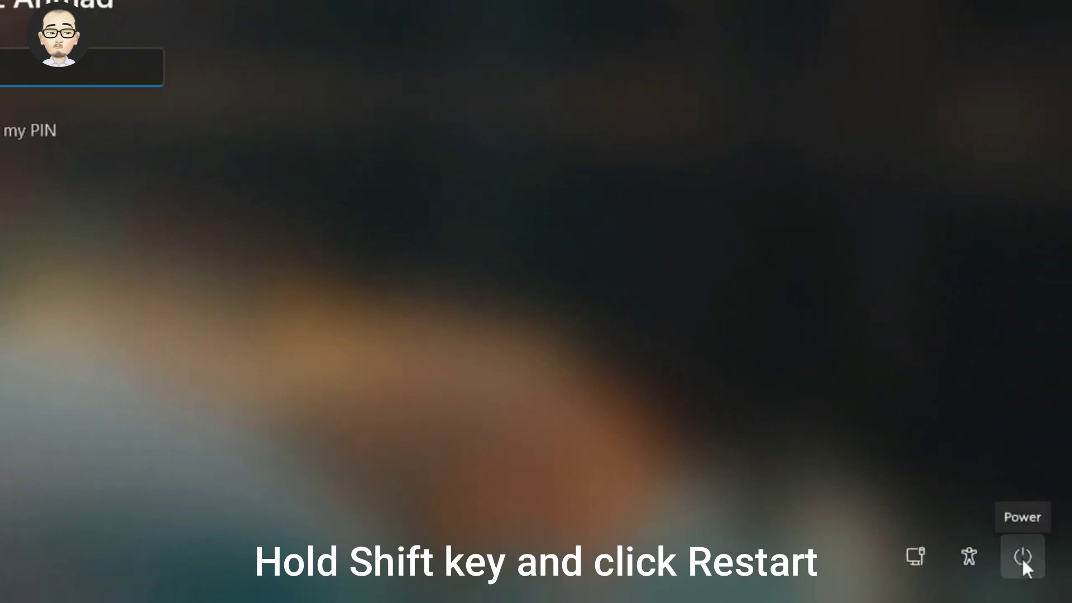
Step: From the sign-in screen's power menu, restart into recovery options, restarting anyway
{"action": "left_click", "coordinate": [1022, 557]}
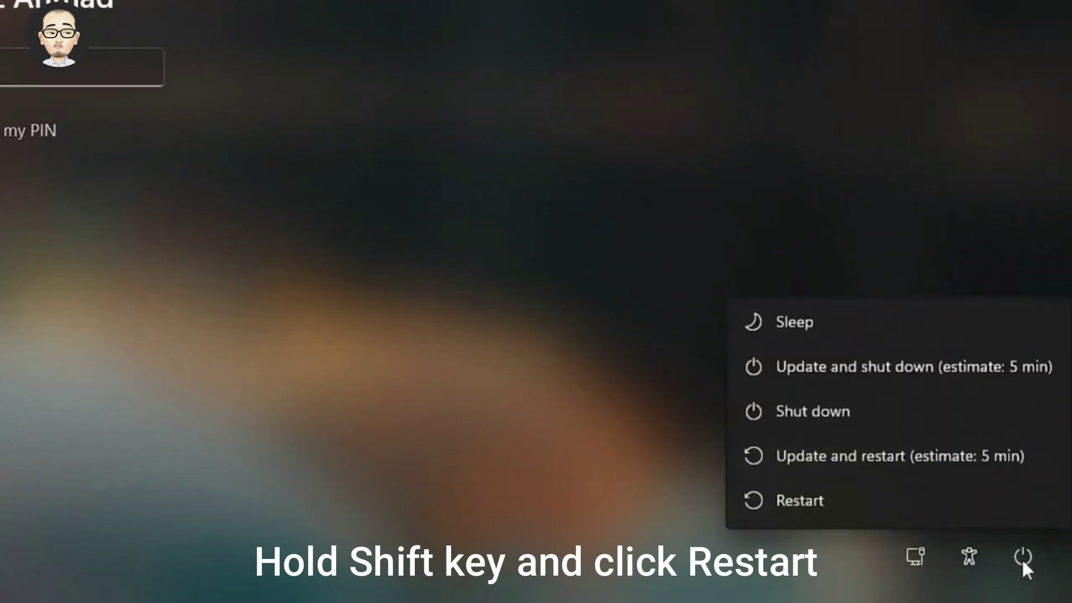
{"action": "left_click", "coordinate": [809, 501], "text": "shift"}
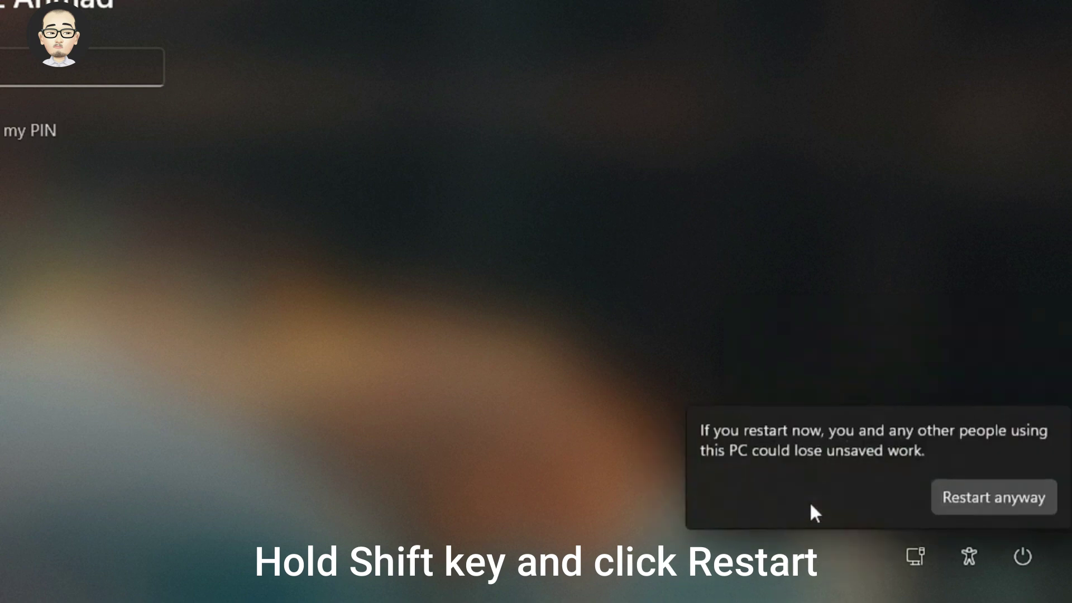
{"action": "left_click", "coordinate": [967, 497], "text": "shift"}
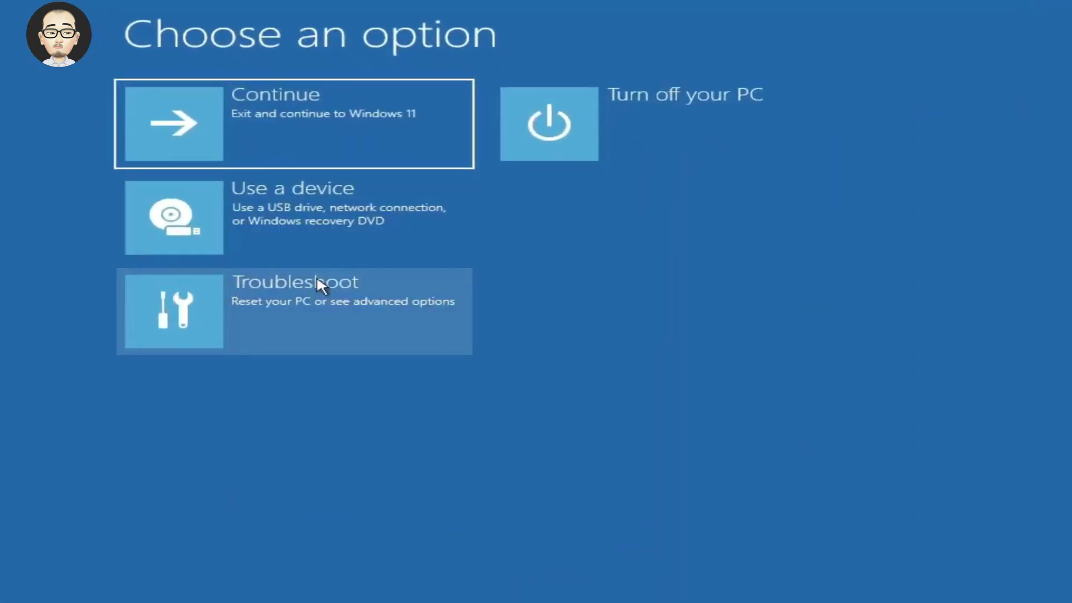
Step: In recovery, go to Troubleshoot > Advanced options > Command Prompt
{"action": "left_click", "coordinate": [319, 300]}
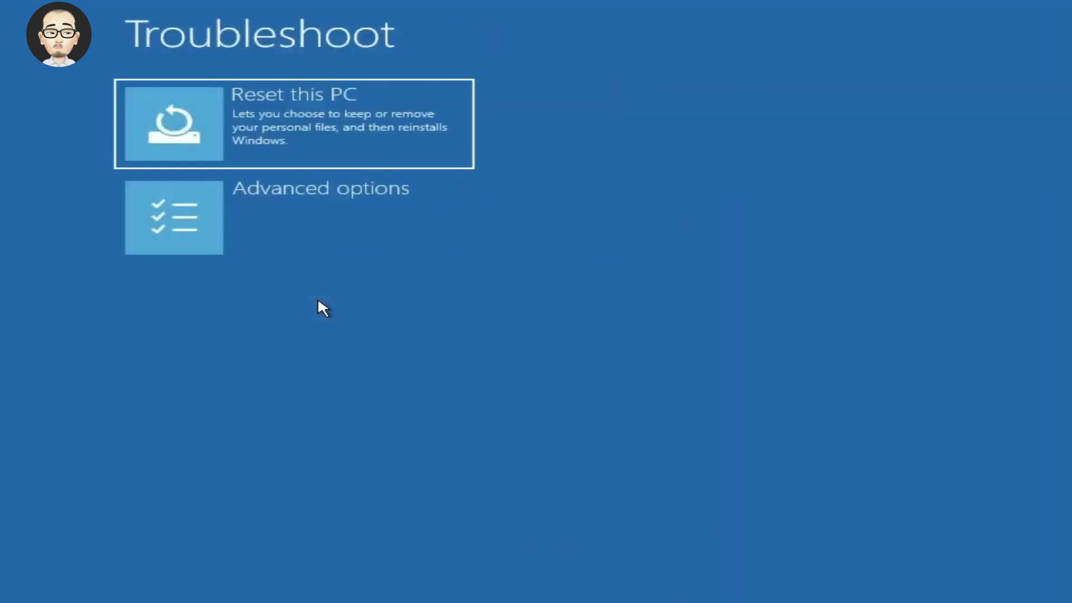
{"action": "left_click", "coordinate": [286, 213]}
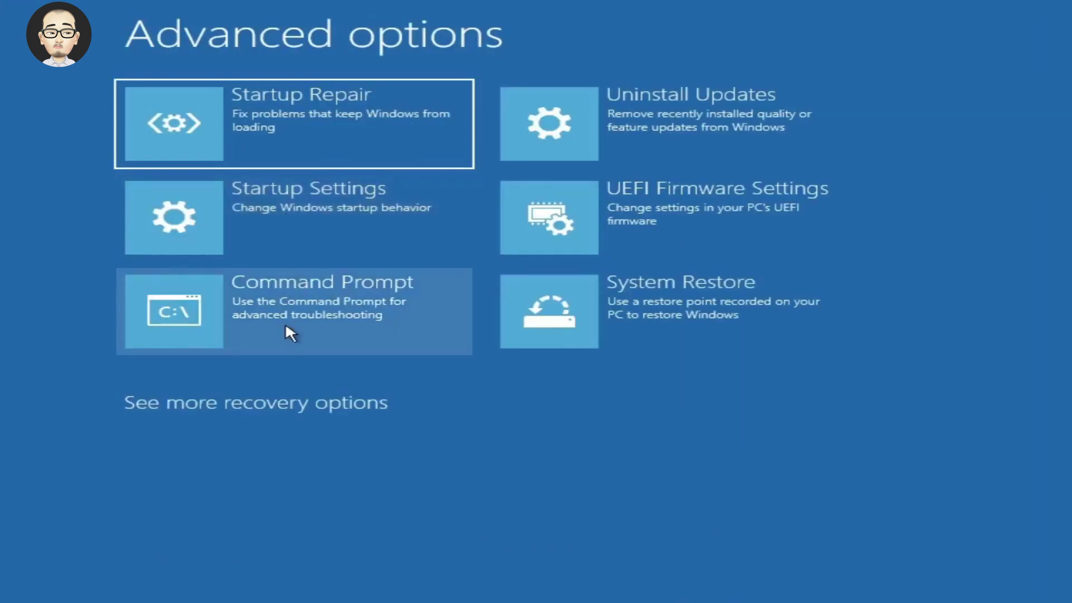
{"action": "left_click", "coordinate": [331, 311]}
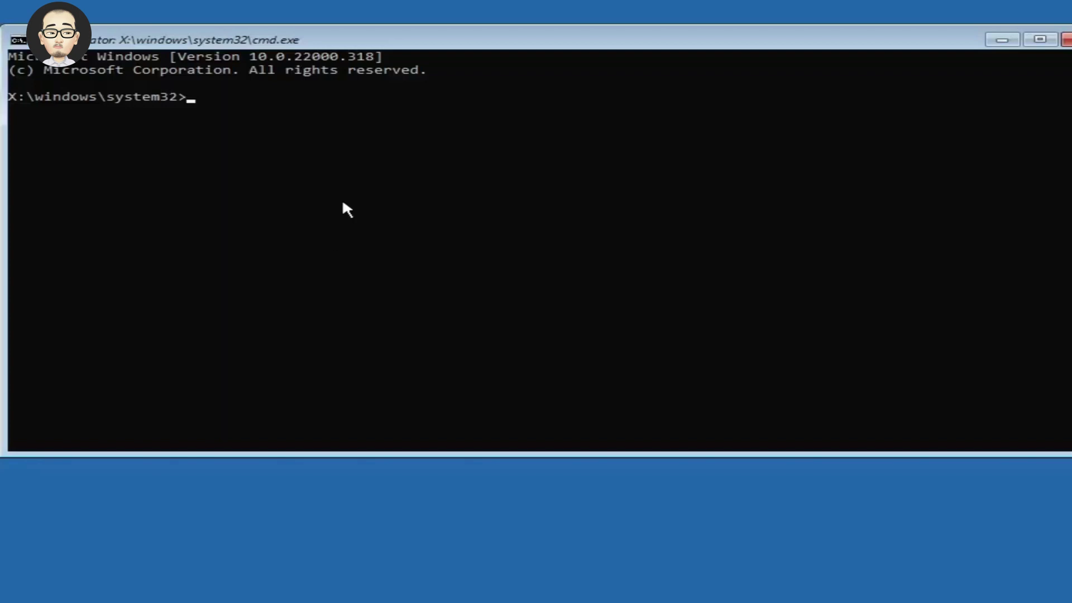
Step: Enter the regedit command at the X:\windows\system32 prompt
{"action": "type", "text": "r"}
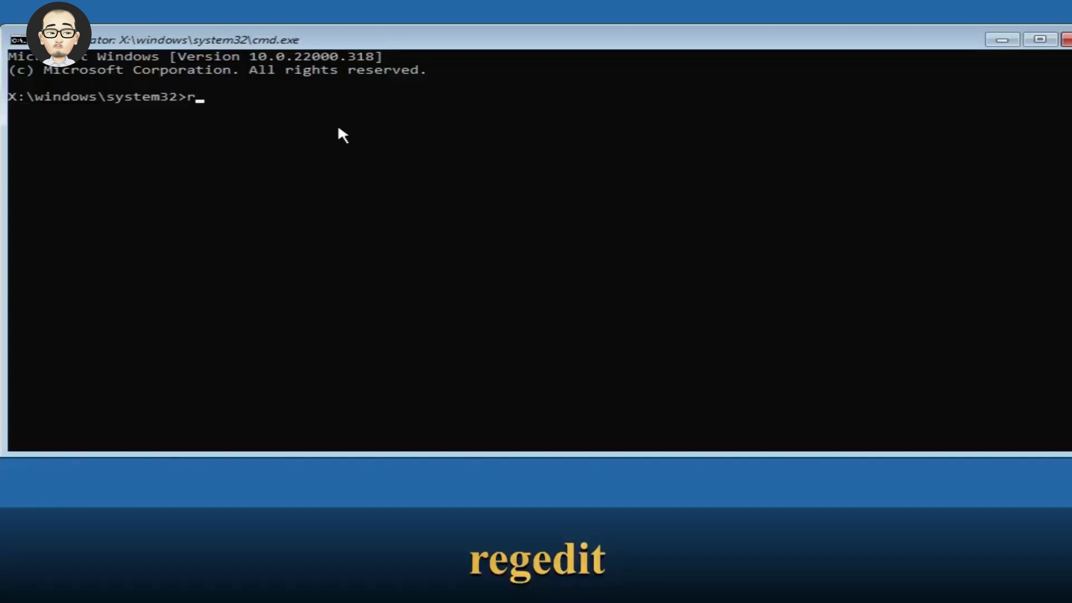
{"action": "type", "text": "egedit"}
Step: Launch Registry Editor, move its window, and expand HKEY_LOCAL_MACHINE\SOFTWARE\Microsoft\Windows NT
{"action": "key", "text": "Return"}
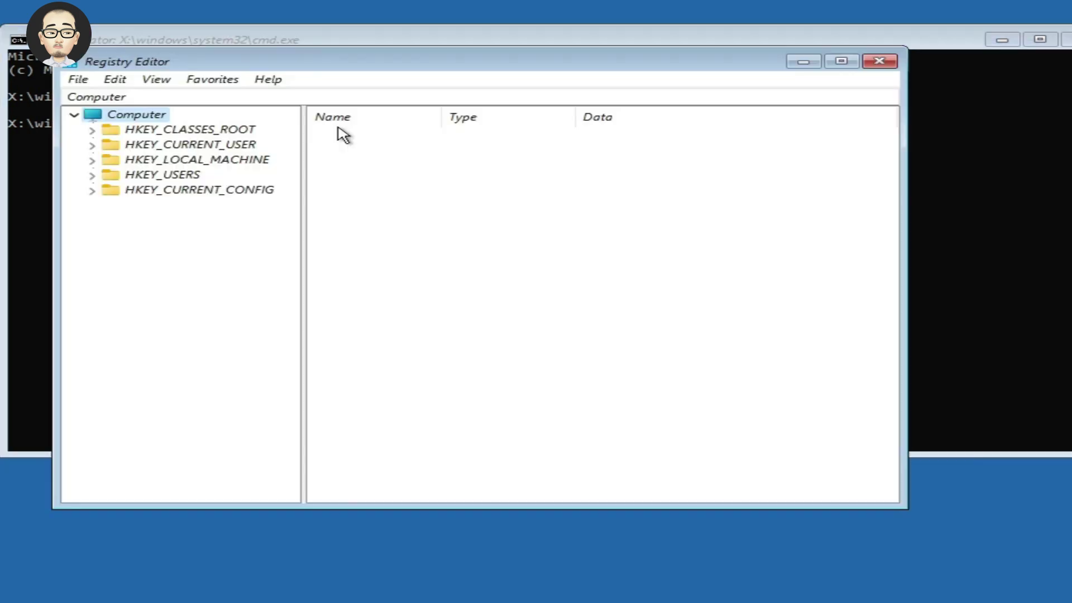
{"action": "left_click_drag", "start_coordinate": [321, 61], "coordinate": [415, 78]}
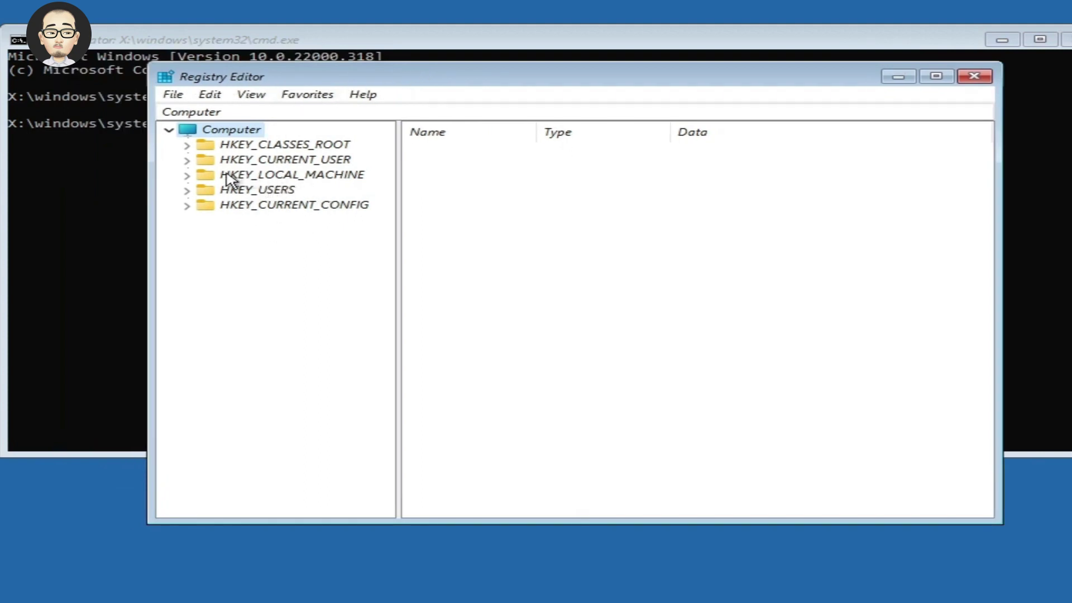
{"action": "double_click", "coordinate": [311, 175]}
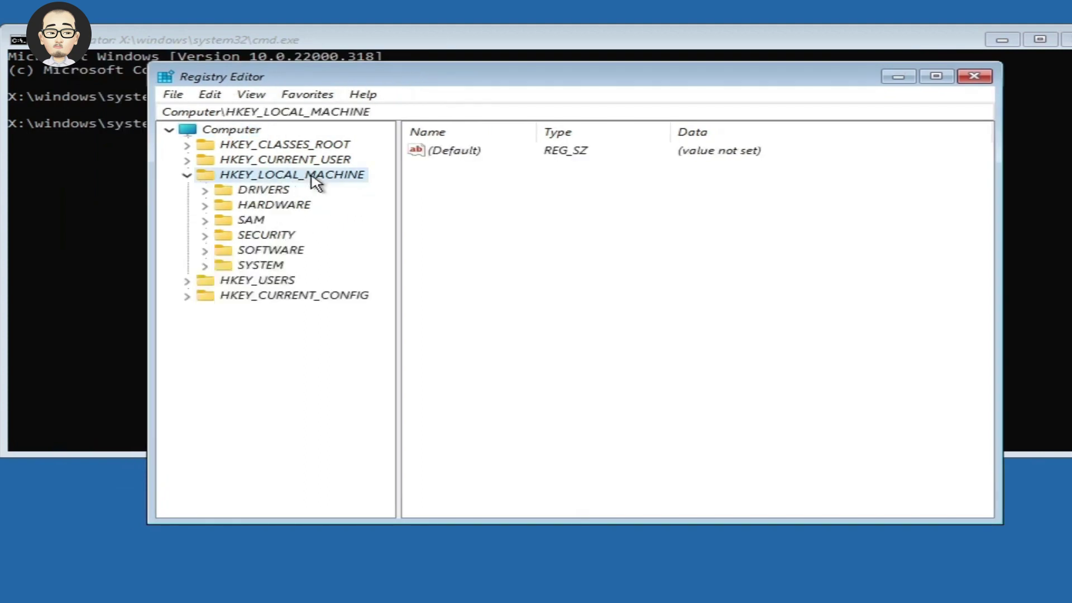
{"action": "left_click", "coordinate": [267, 251]}
{"action": "double_click", "coordinate": [276, 251]}
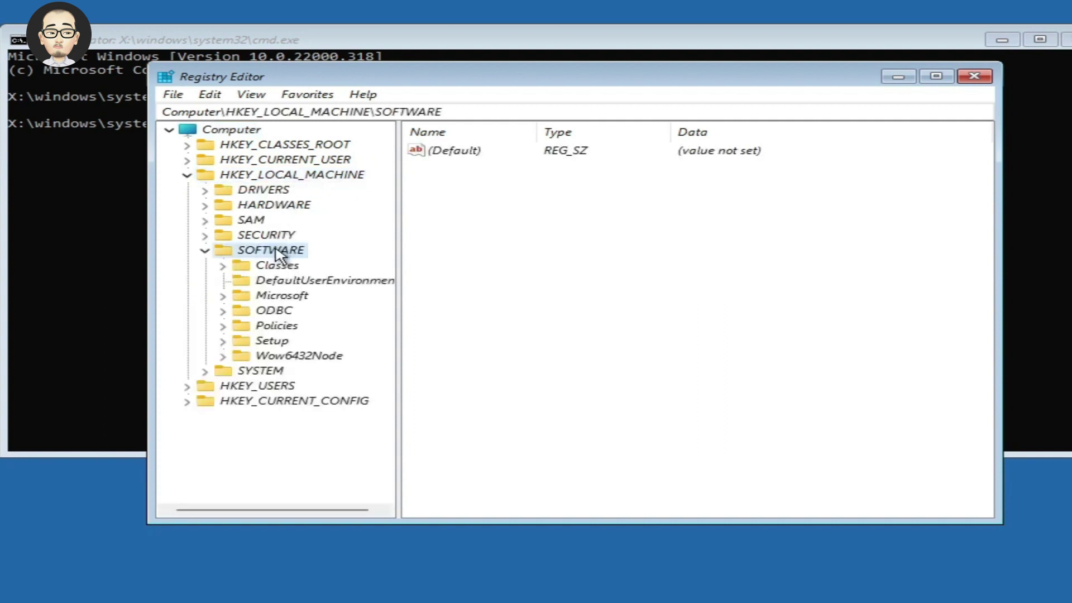
{"action": "double_click", "coordinate": [277, 296]}
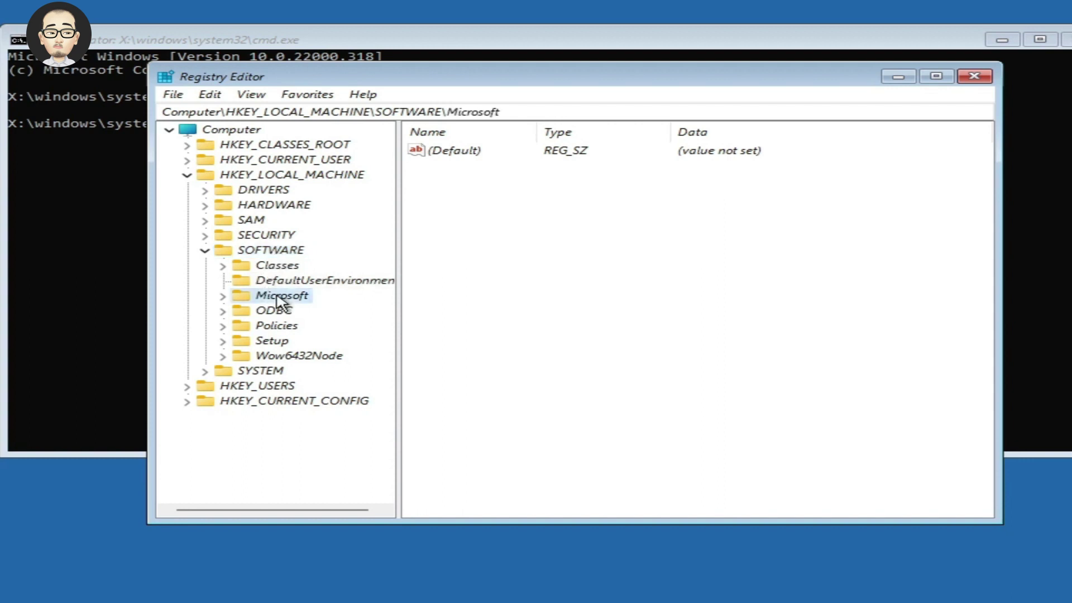
{"action": "scroll", "coordinate": [277, 298], "scroll_direction": "down", "scroll_amount": 11}
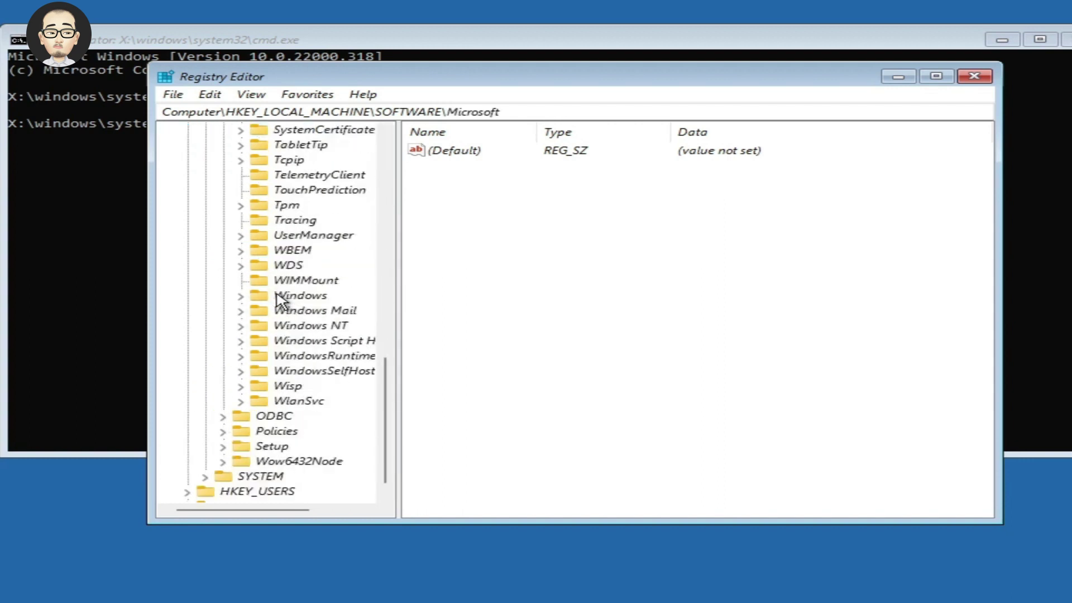
{"action": "left_click", "coordinate": [308, 329]}
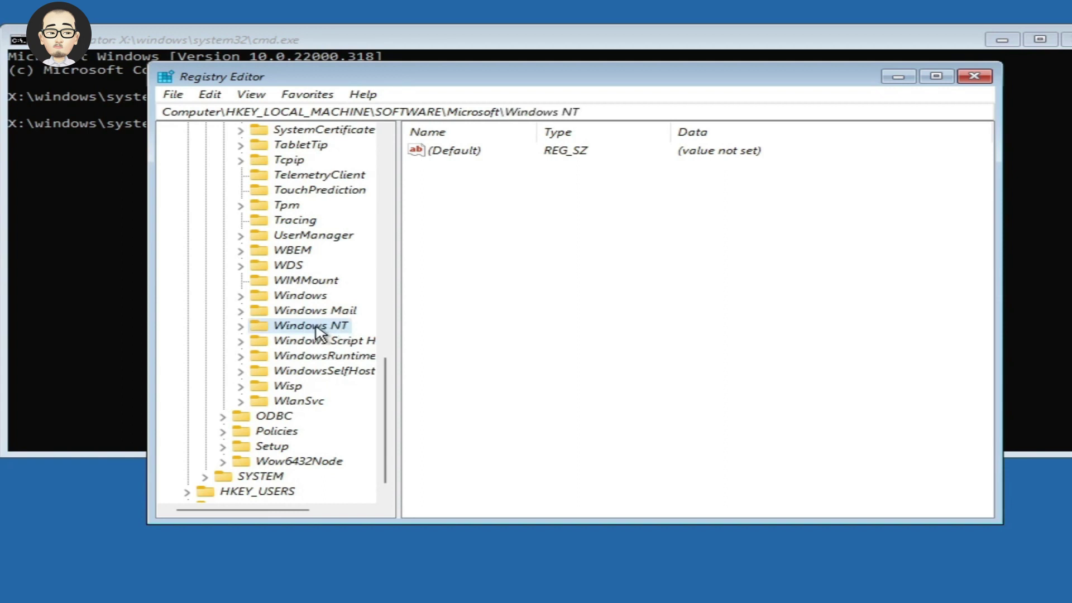
{"action": "double_click", "coordinate": [315, 331]}
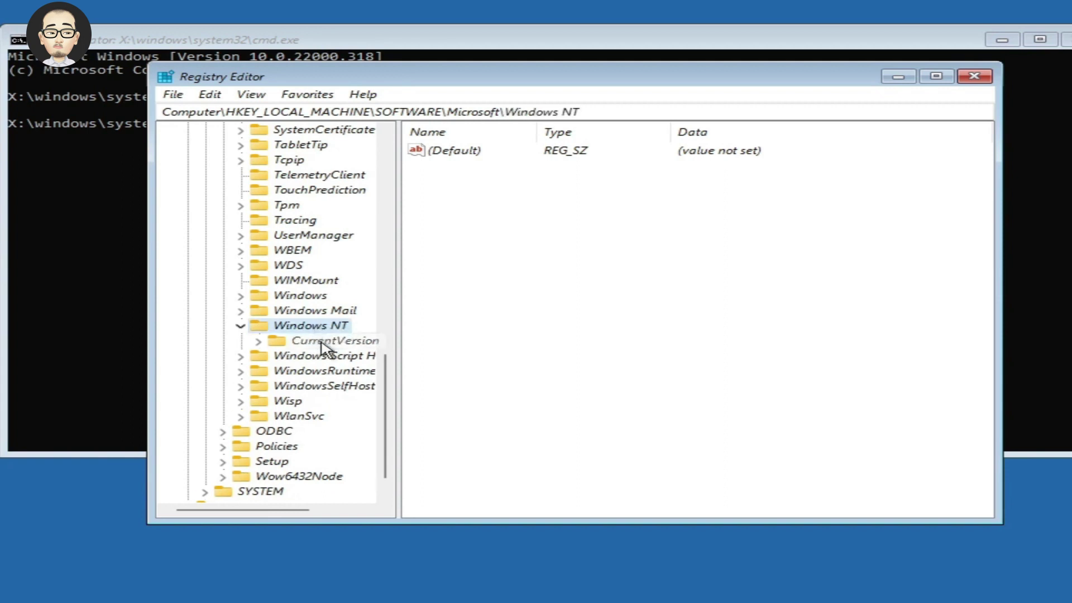
Step: Open CurrentVersion and select its PasswordLess subkey
{"action": "double_click", "coordinate": [321, 342]}
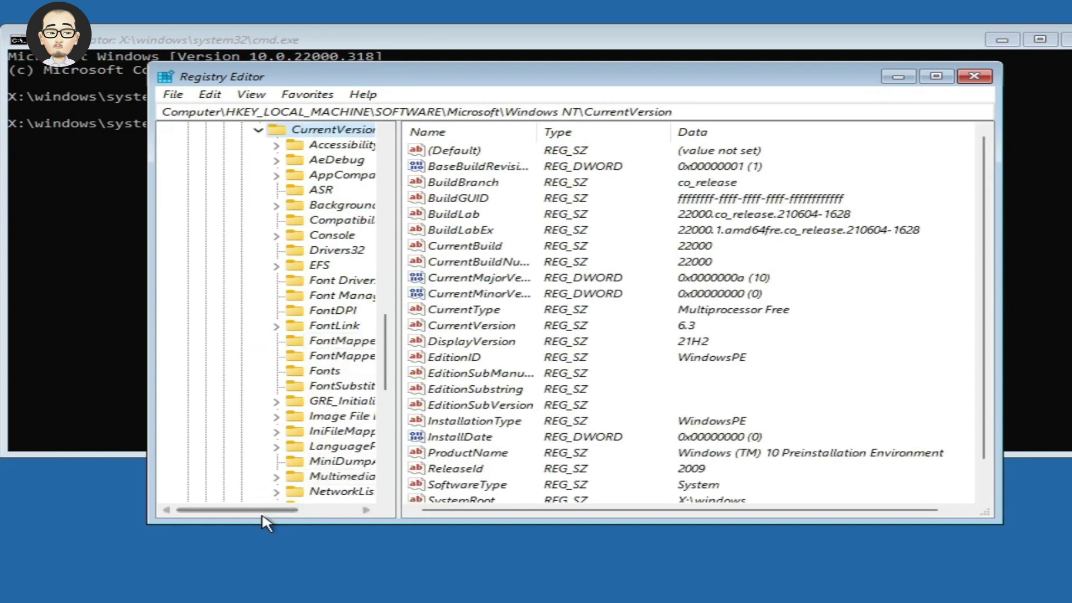
{"action": "left_click_drag", "start_coordinate": [270, 509], "coordinate": [302, 517]}
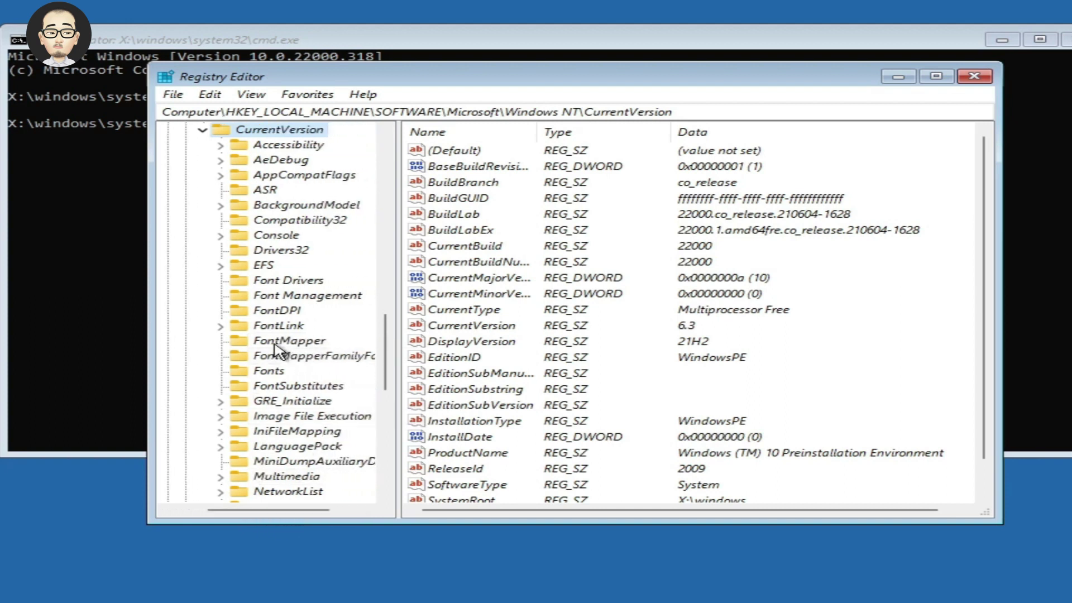
{"action": "scroll", "coordinate": [277, 349], "scroll_direction": "down", "scroll_amount": 2}
{"action": "scroll", "coordinate": [270, 347], "scroll_direction": "down", "scroll_amount": 1}
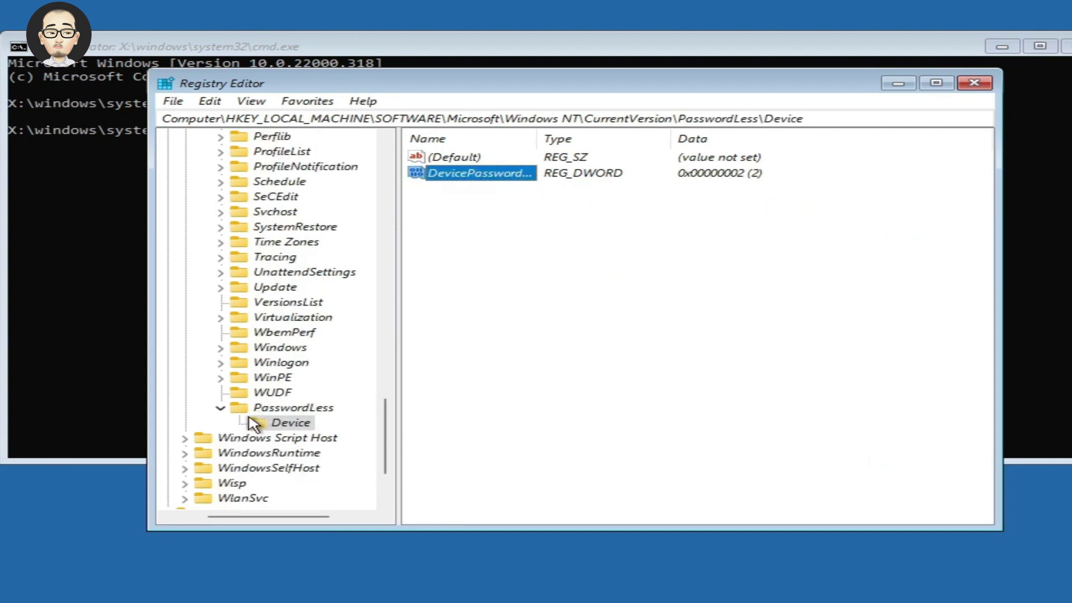
{"action": "left_click", "coordinate": [220, 405]}
{"action": "scroll", "coordinate": [287, 348], "scroll_direction": "up", "scroll_amount": 1}
{"action": "scroll", "coordinate": [301, 342], "scroll_direction": "down", "scroll_amount": 3}
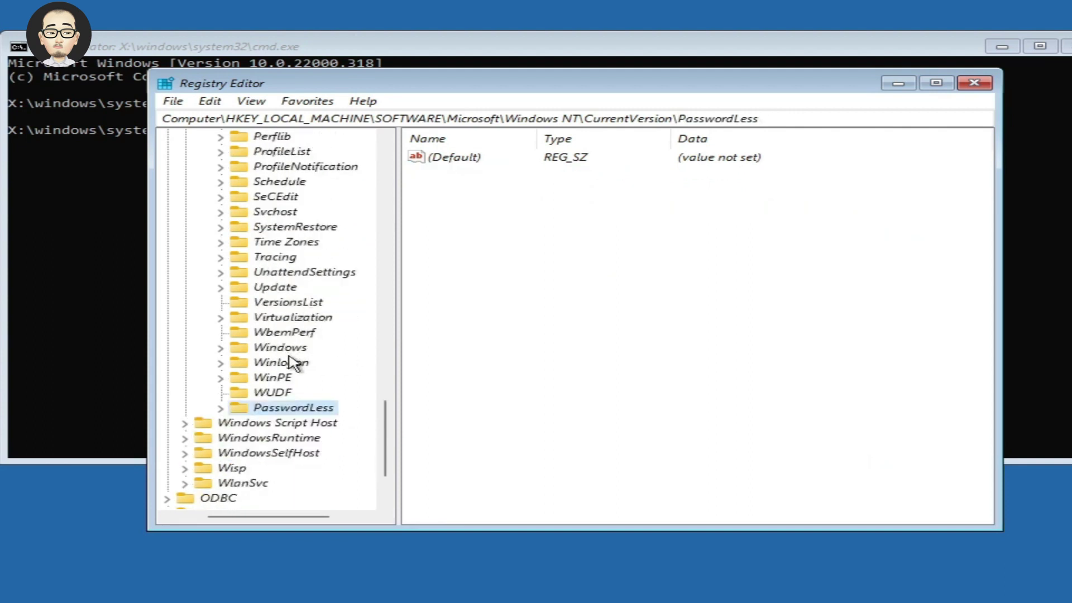
Step: Expand PasswordLess, open Device, and select DevicePasswordLessBuildVersion (REG_DWORD, value 2)
{"action": "double_click", "coordinate": [284, 409]}
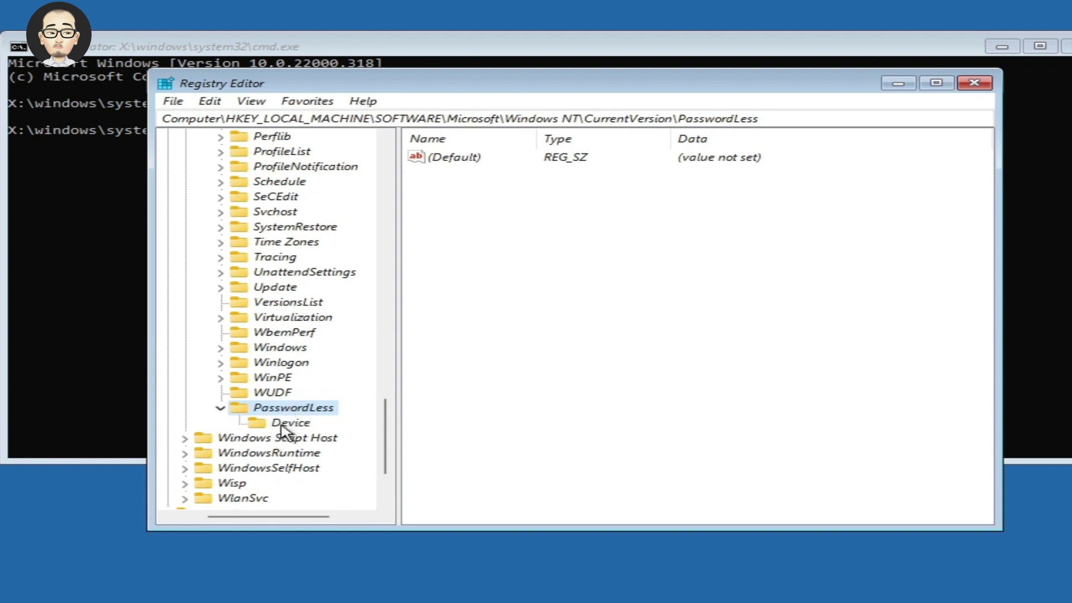
{"action": "left_click", "coordinate": [285, 426]}
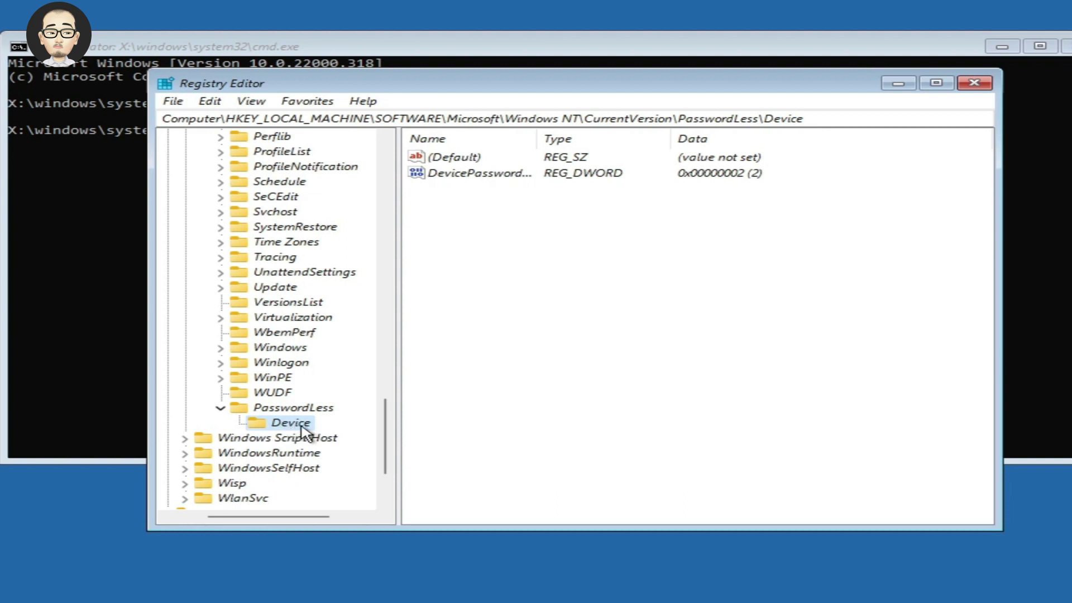
{"action": "left_click", "coordinate": [473, 174]}
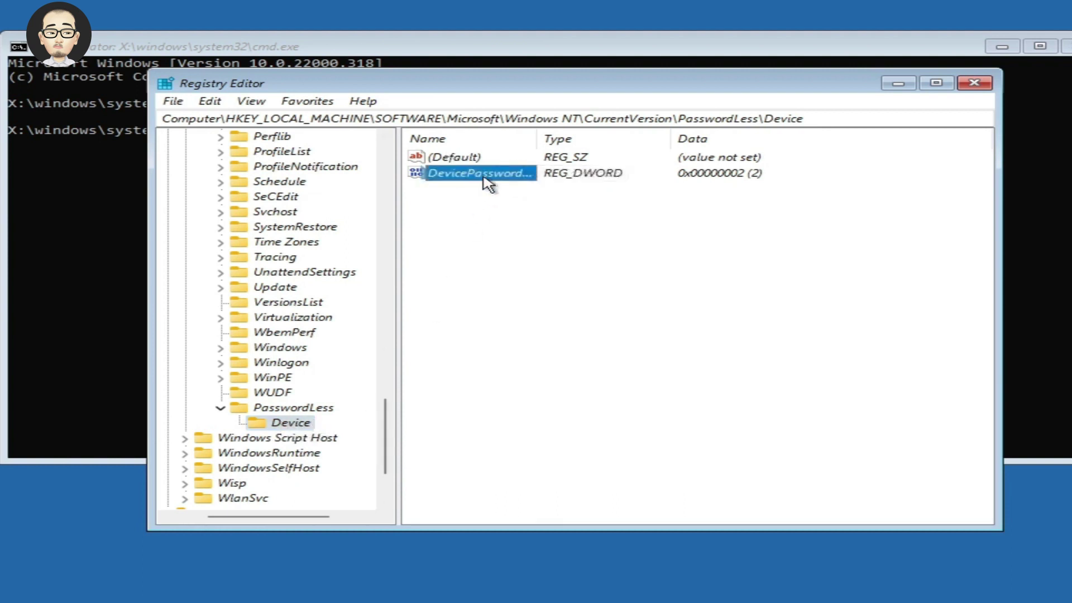
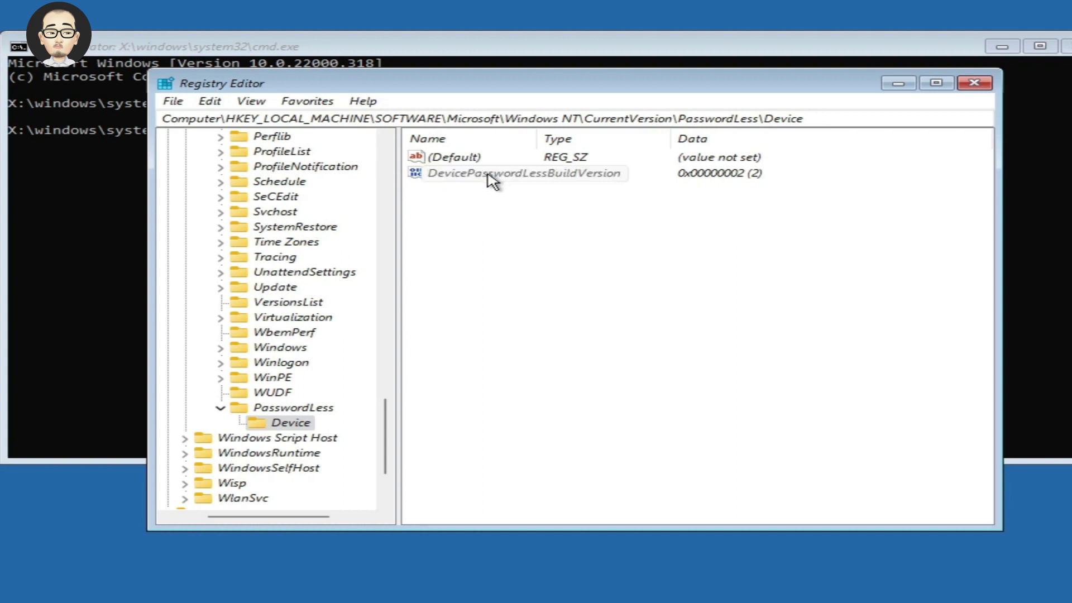
Step: Widen the Name column to show the full DevicePasswordLessBuildVersion name, then select that value
{"action": "left_click_drag", "start_coordinate": [534, 137], "coordinate": [635, 144]}
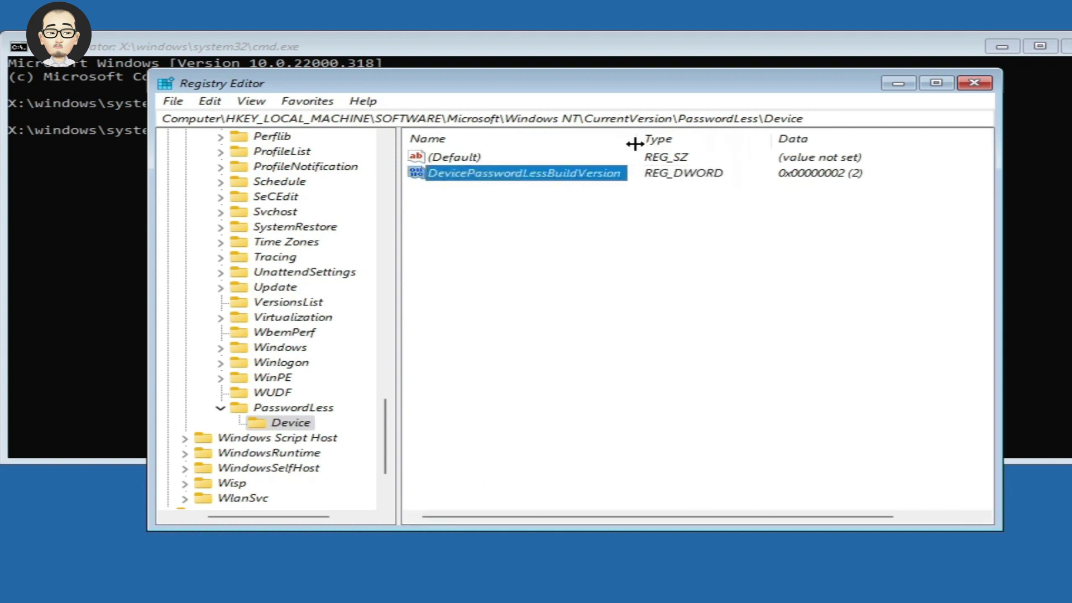
{"action": "left_click", "coordinate": [497, 195]}
{"action": "left_click", "coordinate": [459, 173]}
Step: Change DevicePasswordLessBuildVersion's value data from 2 to 0 and confirm
{"action": "double_click", "coordinate": [515, 178]}
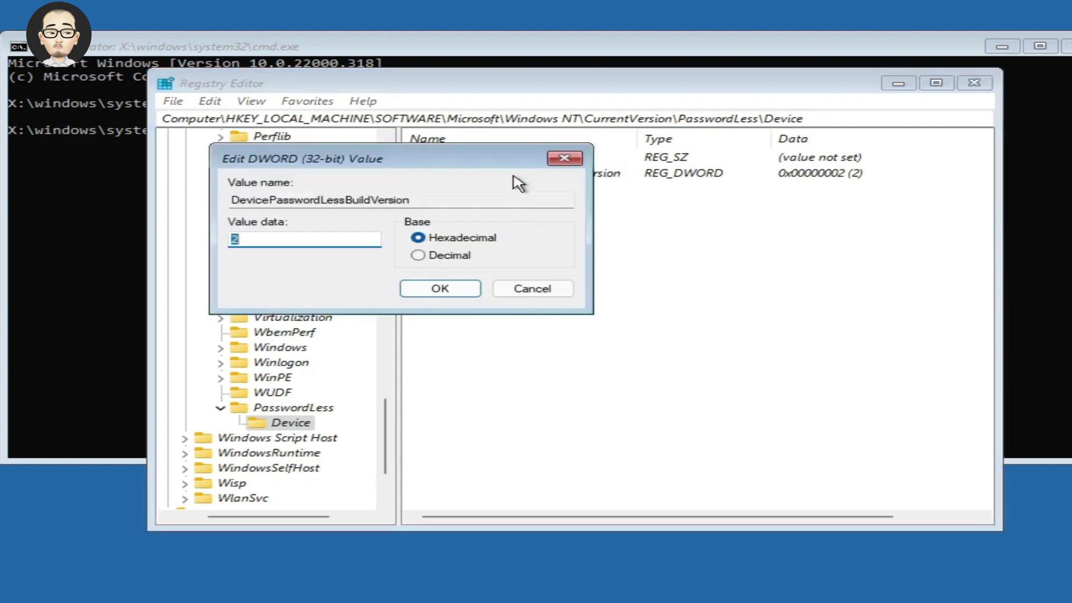
{"action": "left_click", "coordinate": [263, 240]}
{"action": "key", "text": "BackSpace"}
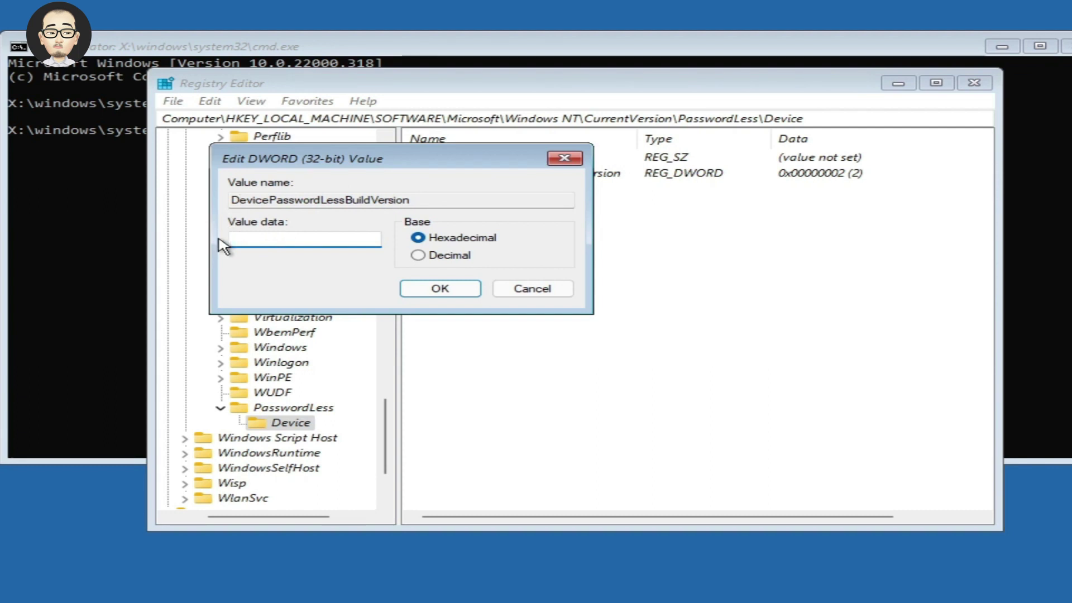
{"action": "type", "text": "0"}
{"action": "left_click", "coordinate": [439, 288]}
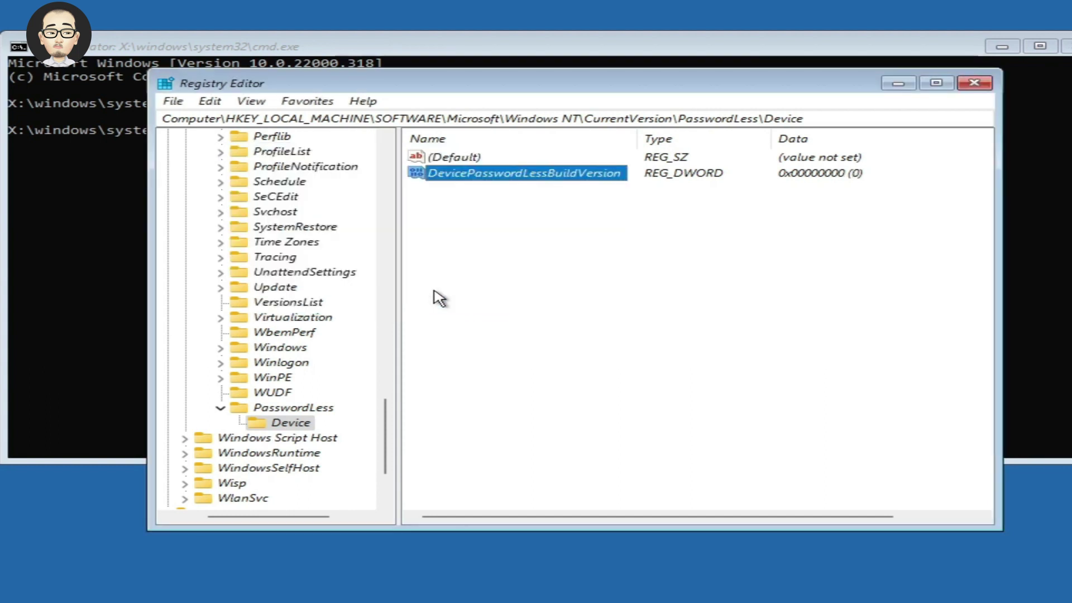
Step: Collapse the PasswordLess key, then close Registry Editor and the command prompt window
{"action": "left_click", "coordinate": [220, 408]}
{"action": "left_click", "coordinate": [974, 82]}
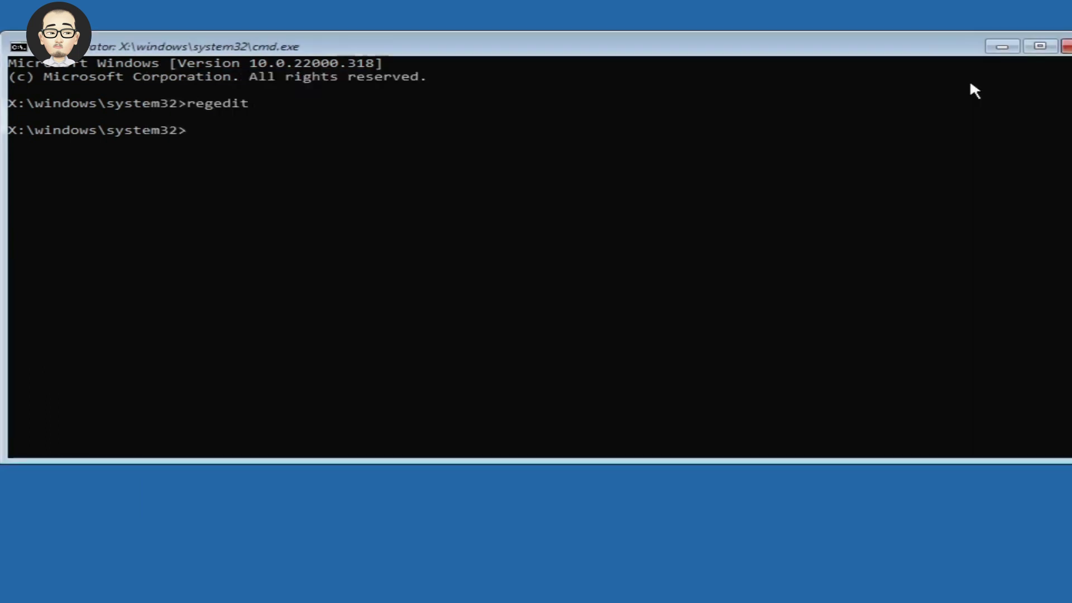
{"action": "left_click", "coordinate": [1067, 46]}
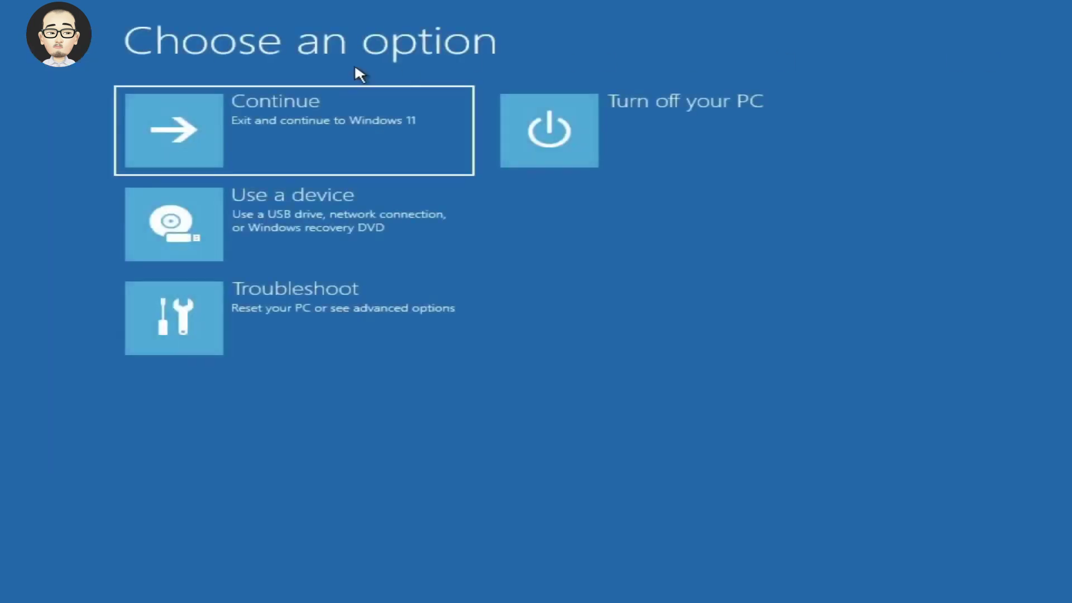
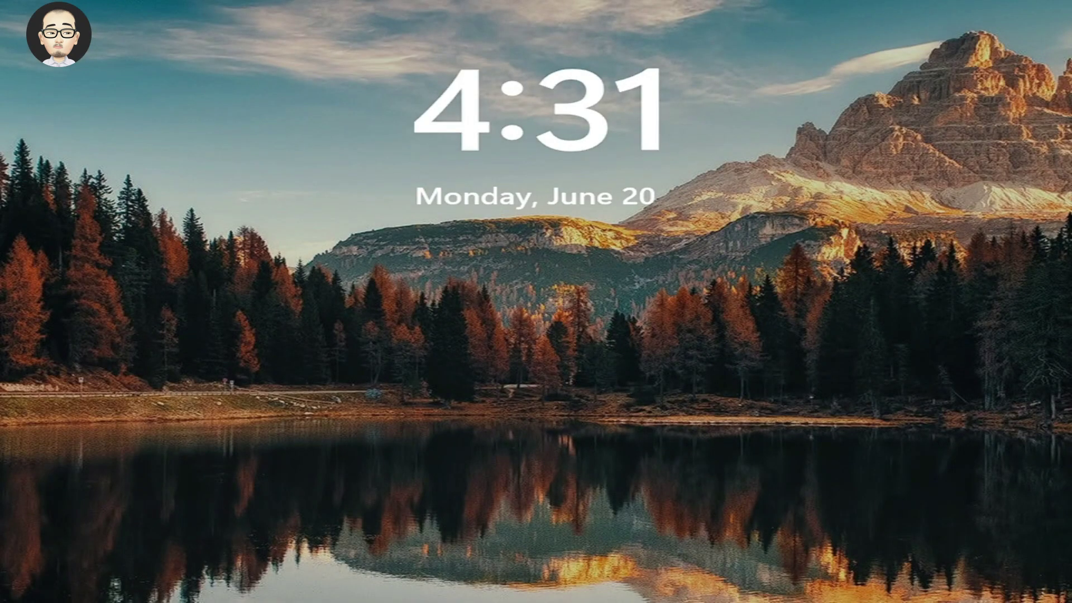
Step: Wake the lock screen to show the 04:31 clock and Monday, 20 June date for password sign-in
{"action": "key", "text": "Return"}
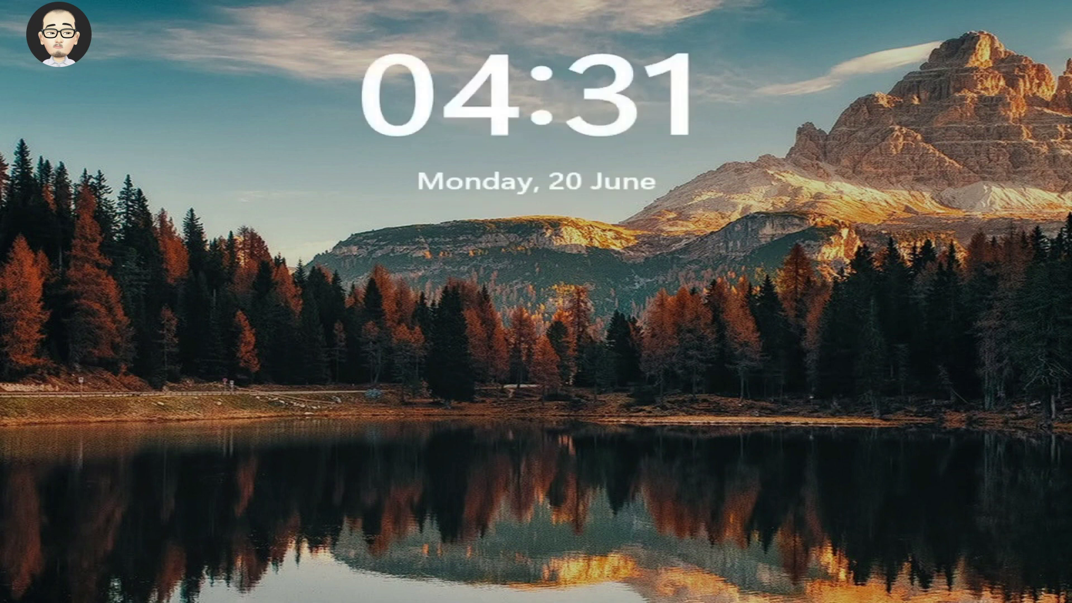